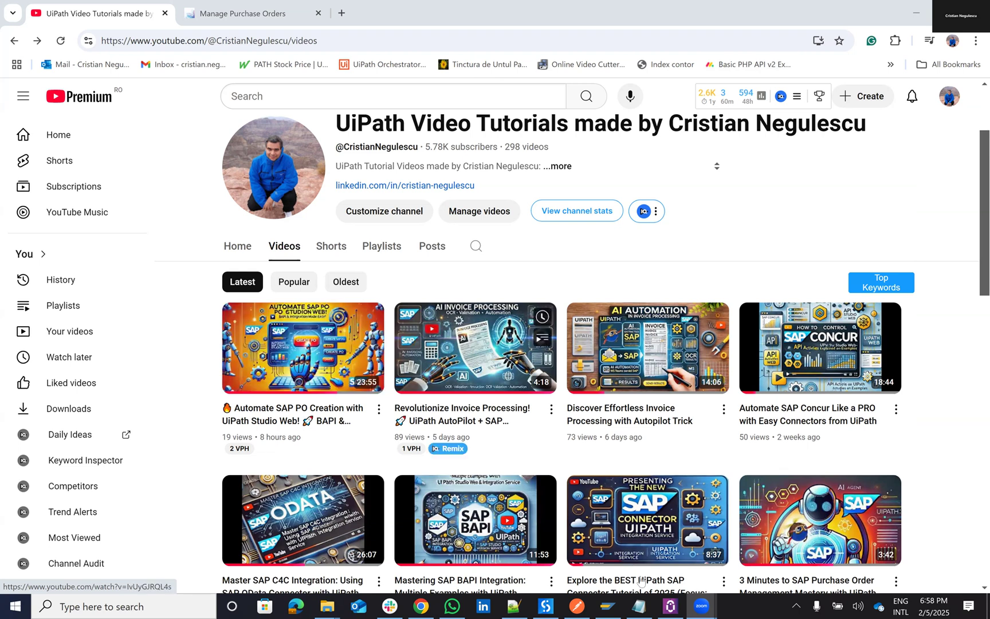
Switch to UiPath Assistant, send Autopilot the prompt "get list of pO from SAP" and run the proposed list action
left_click(677, 607)
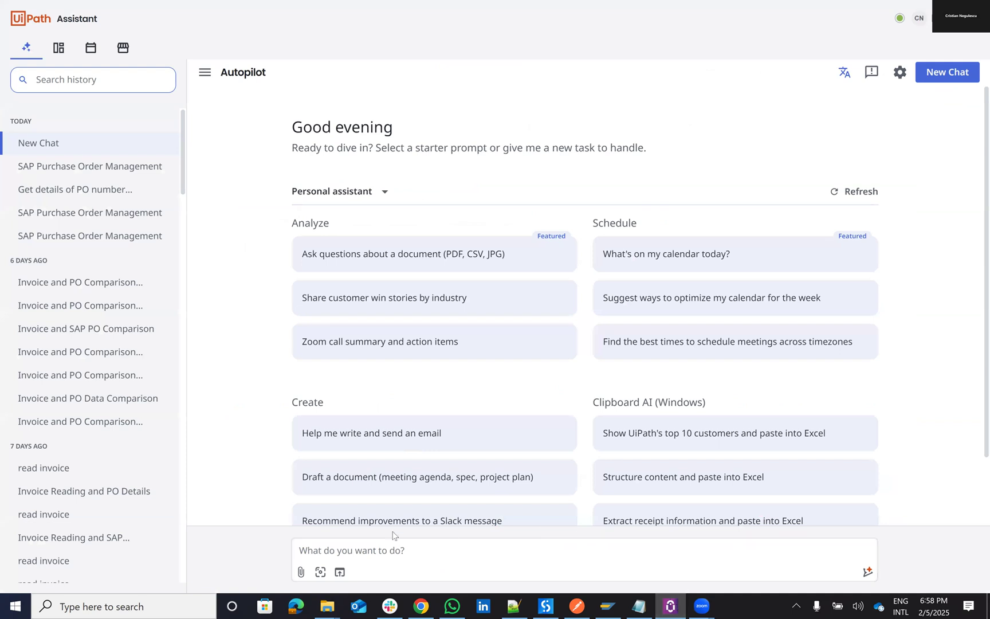
type("g")
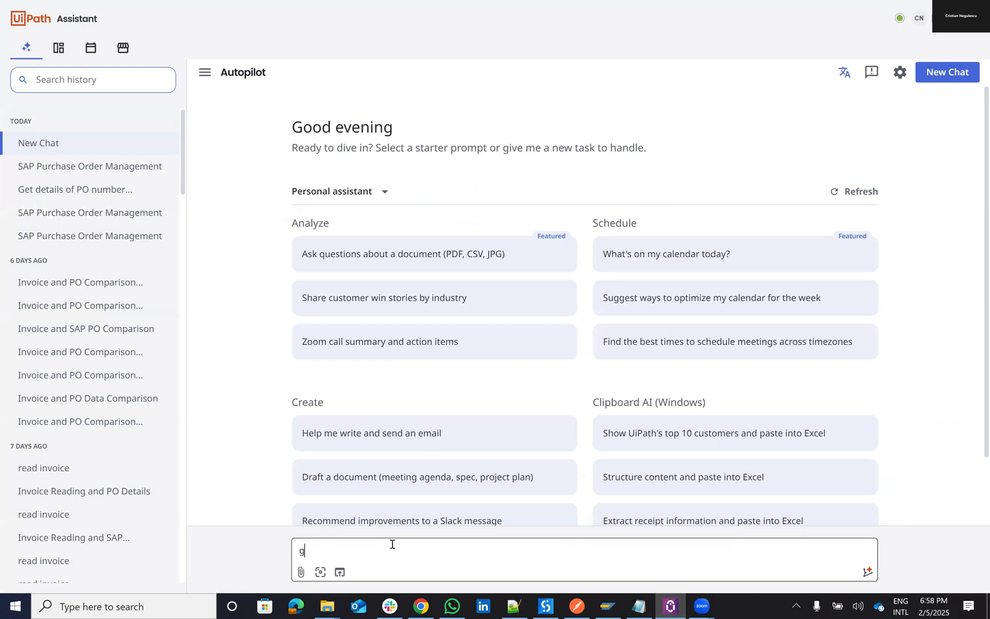
type("et list of pO from SAP")
key("Return")
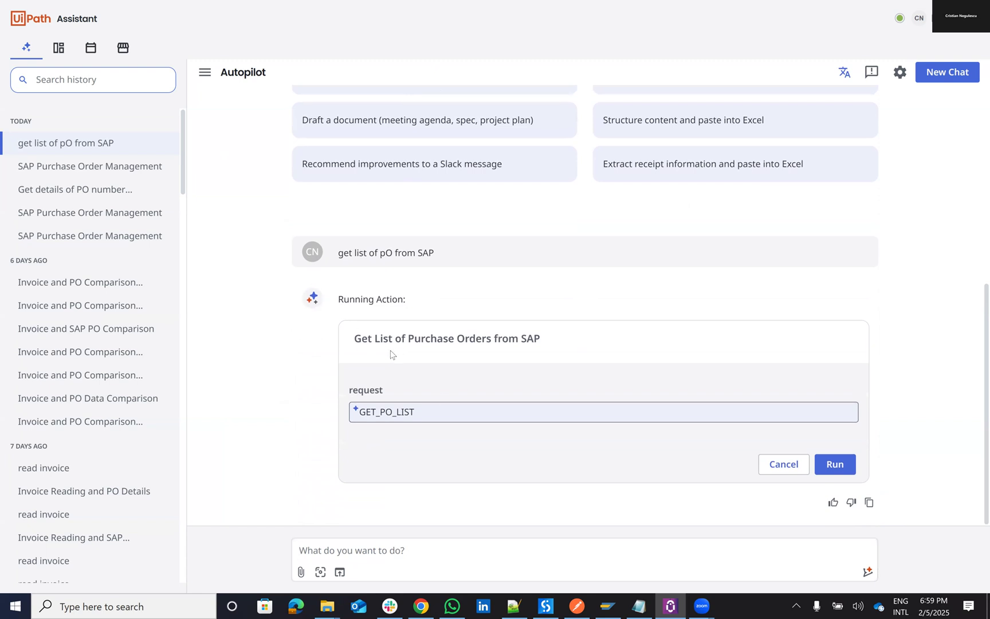
left_click(836, 465)
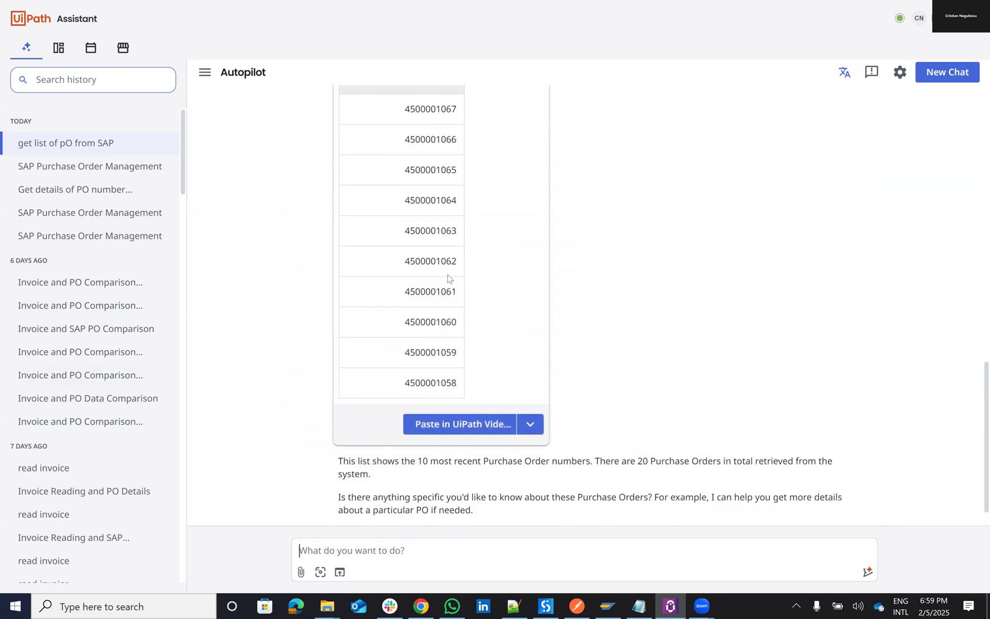
Ask Autopilot to "get details for PO" with the fifth purchase order number copied from the list, and run the details action
scroll(394, 186, "up", 2)
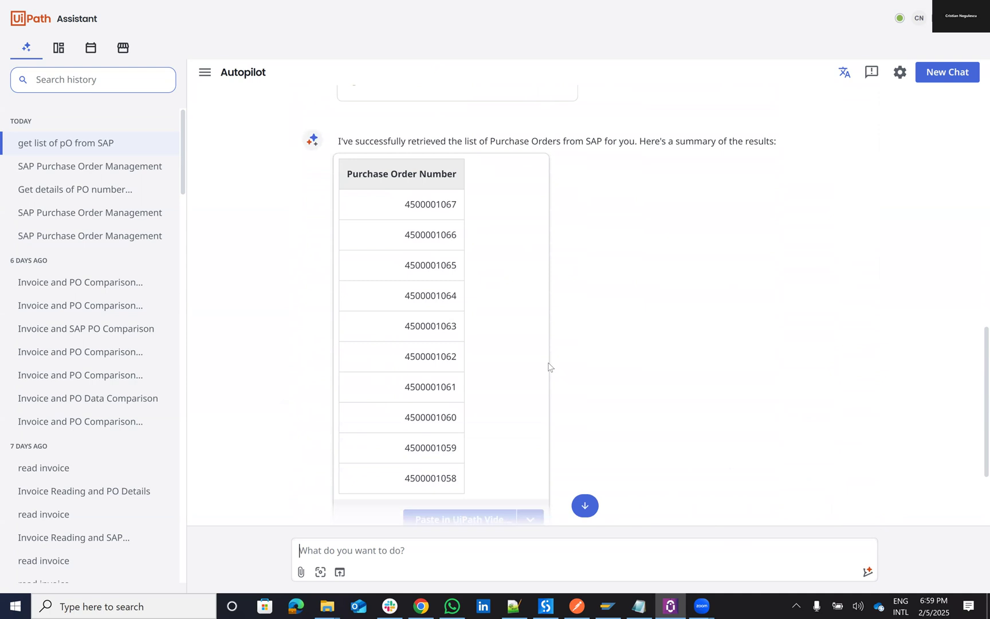
double_click(445, 322)
key("ctrl+c")
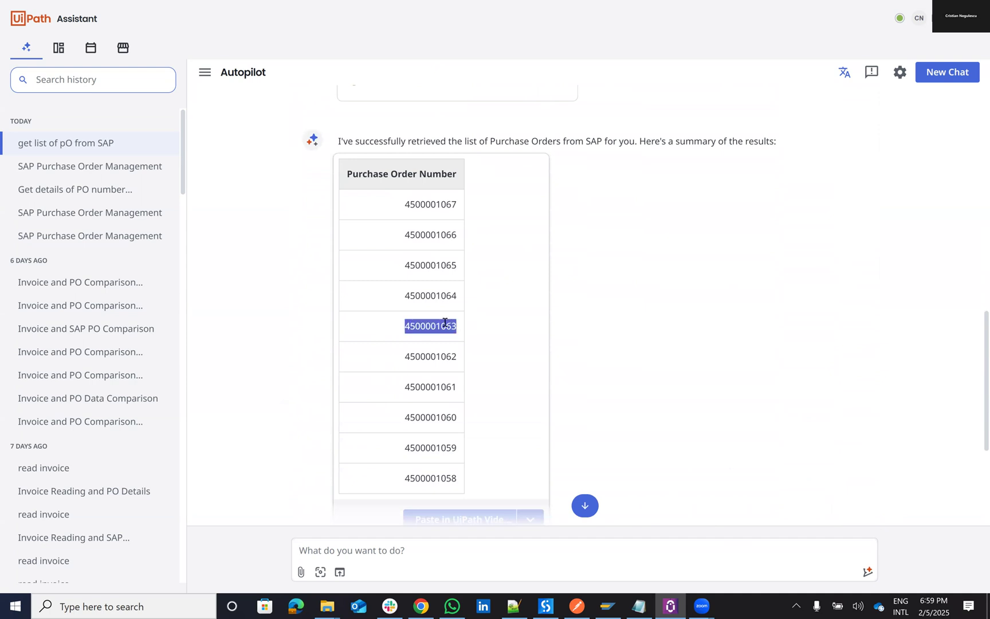
scroll(445, 323, "down", 4)
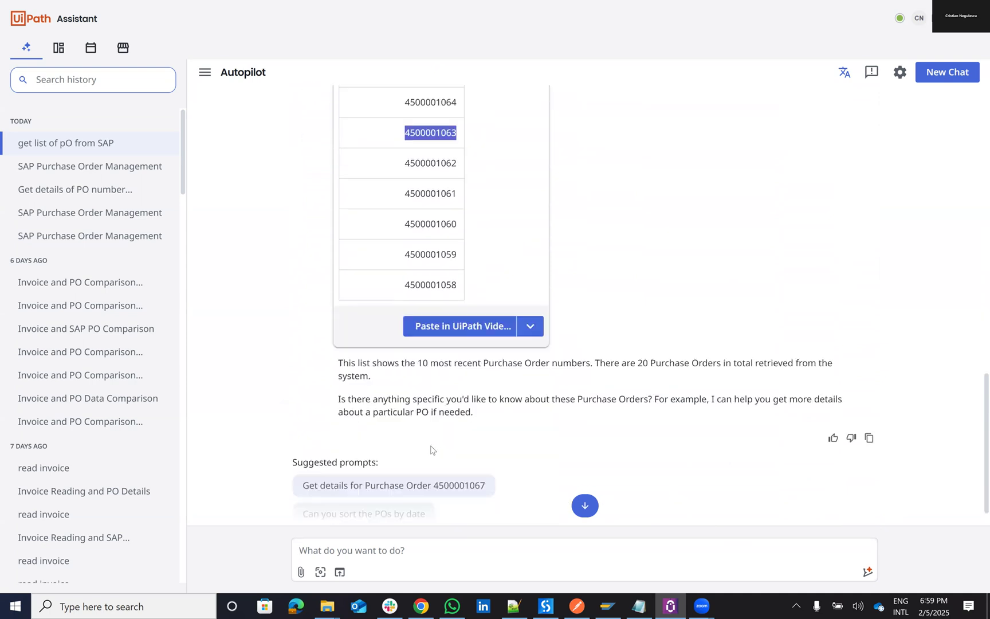
left_click(427, 547)
type("get details fr")
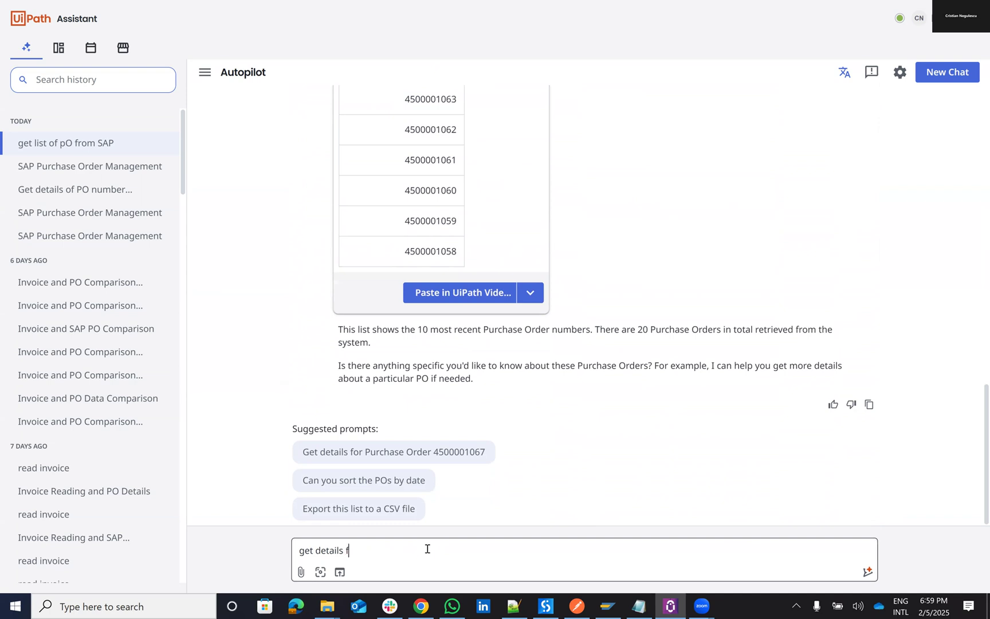
type("or PO")
key("ctrl+v")
key("Return")
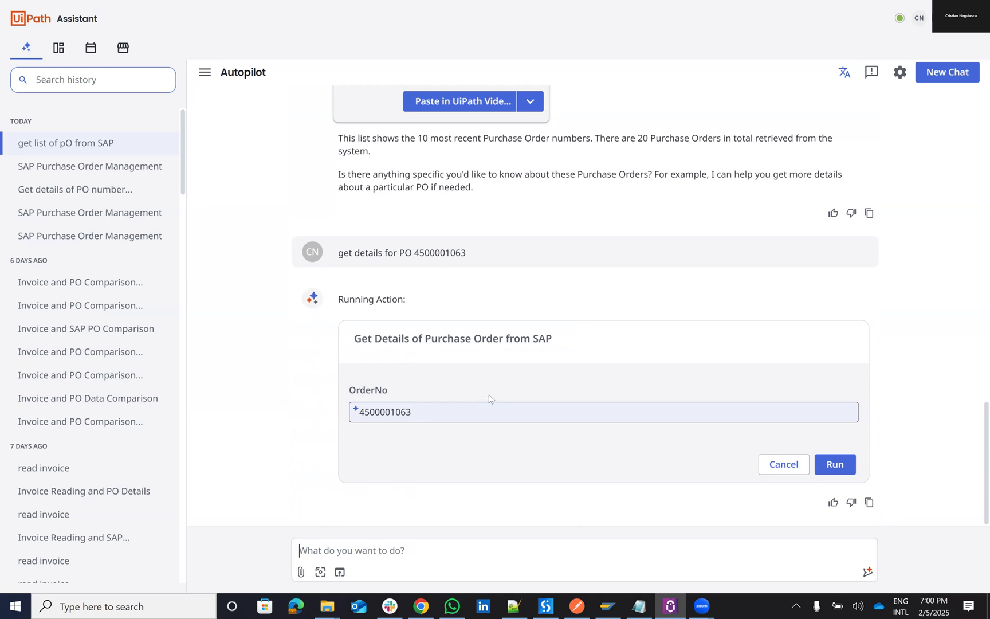
left_click(835, 465)
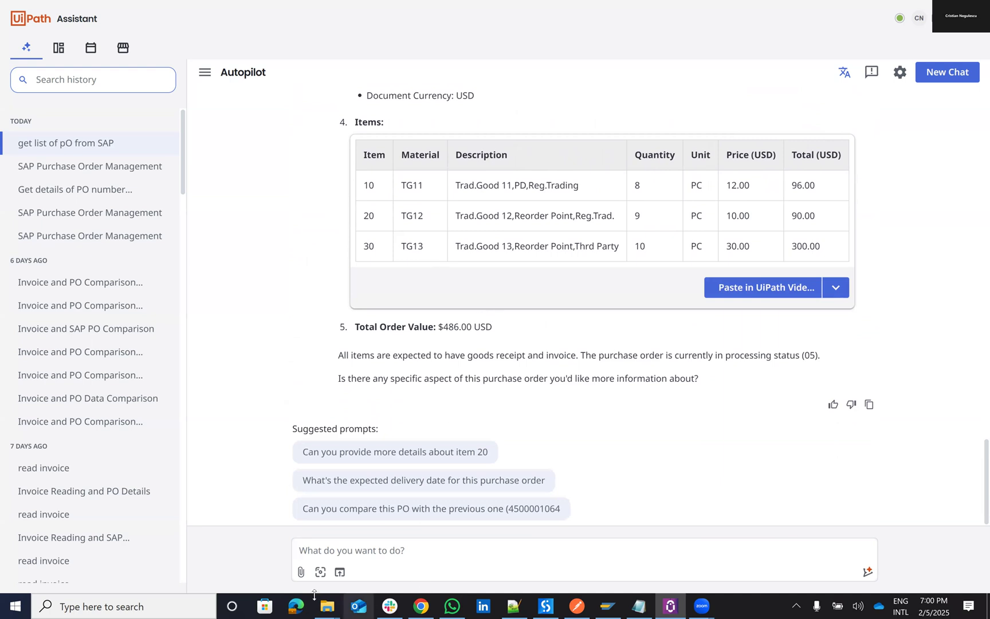
Switch to Chrome, open the same purchase order in SAP Manage Purchase Orders and examine its items
left_click(421, 606)
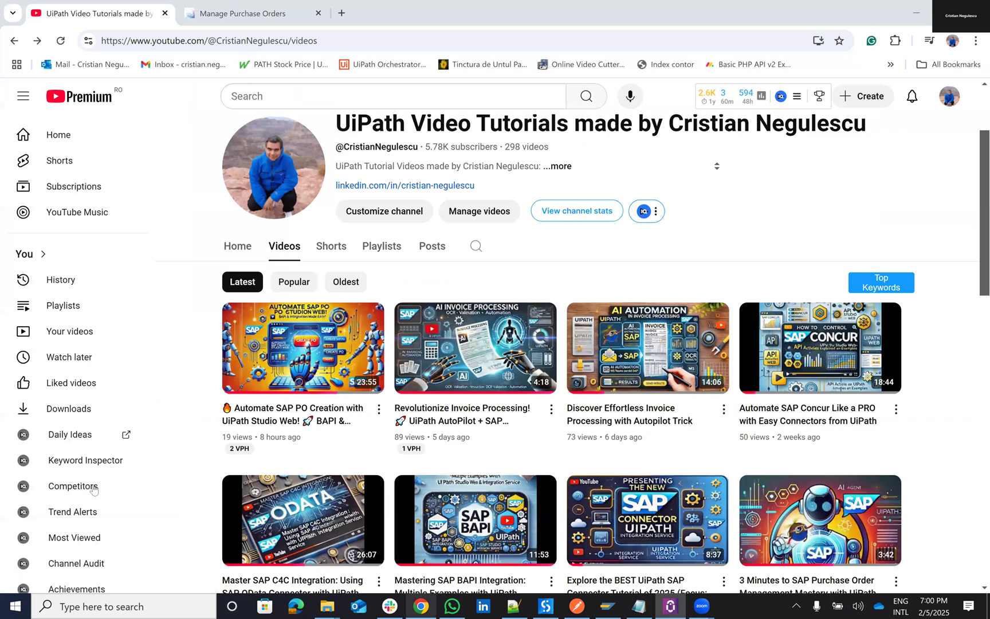
key("ctrl+Tab")
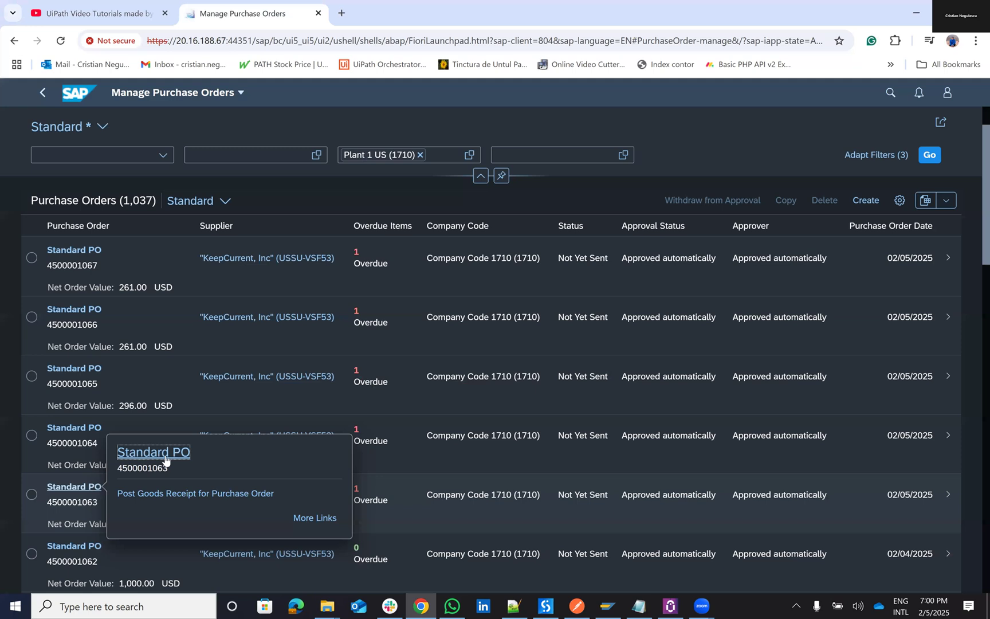
left_click(166, 456)
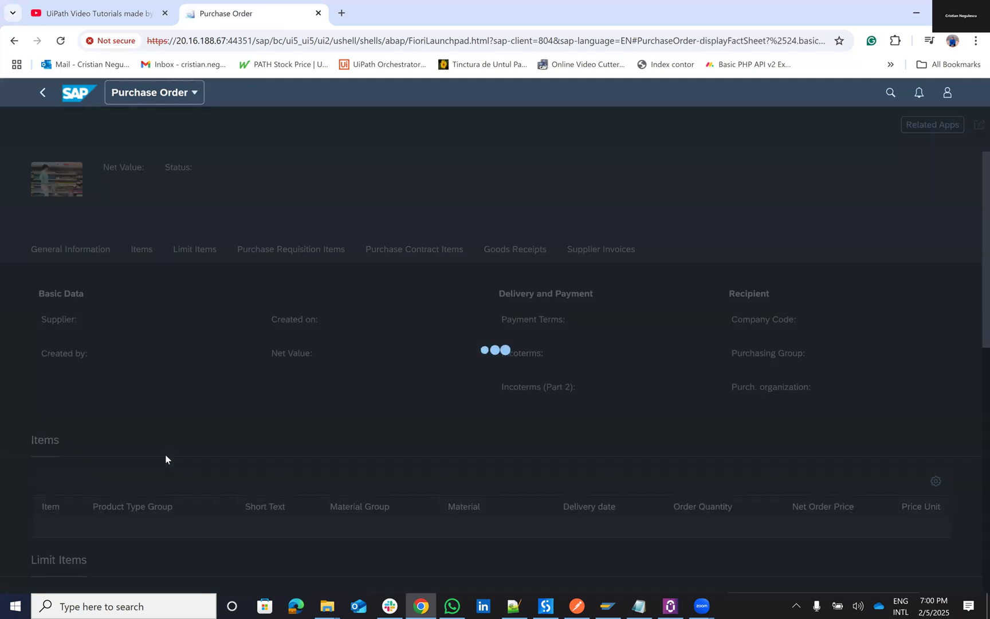
scroll(325, 286, "down", 5)
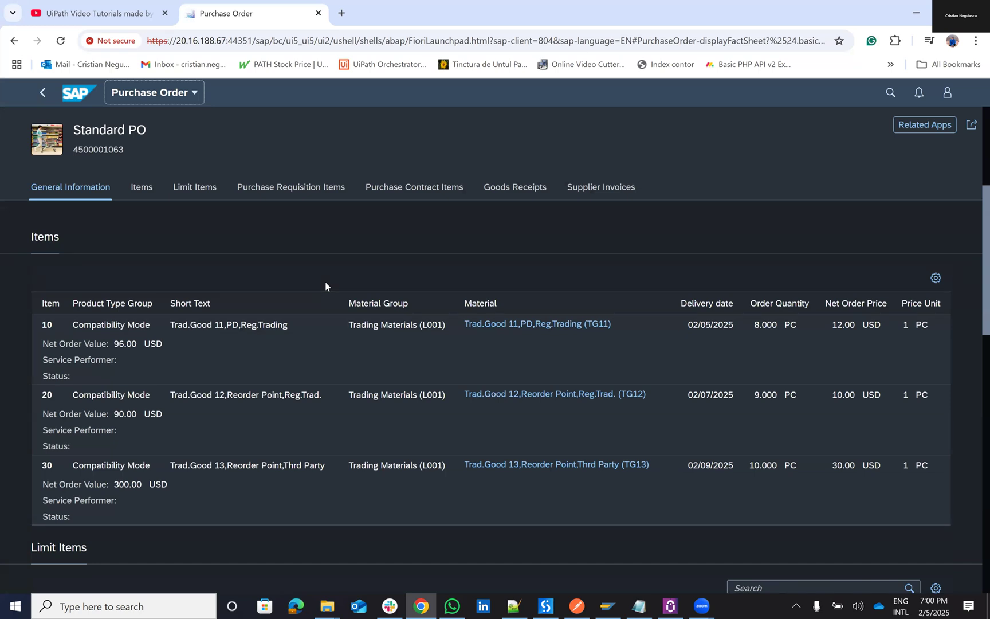
left_click(105, 11)
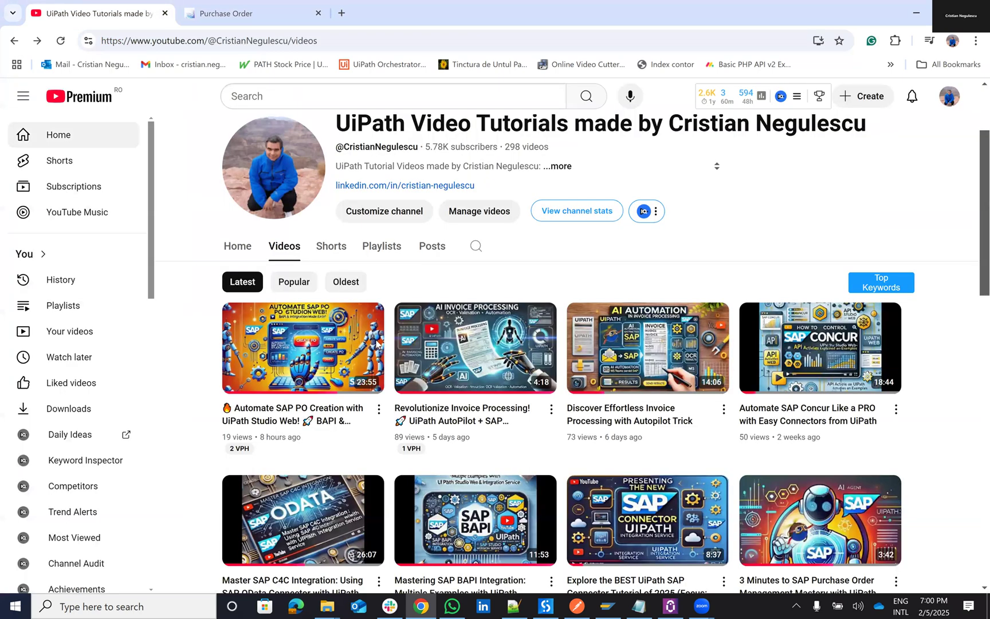
Switch back to UiPath Assistant and begin an Autopilot prompt with "Create me a similar PO with last display following this rules:"
left_click(672, 605)
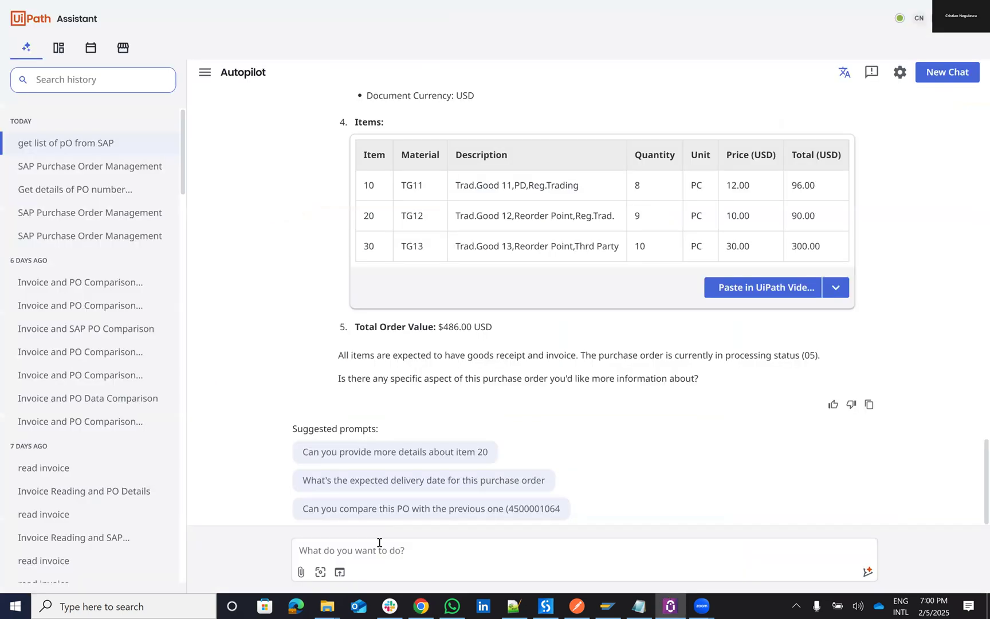
left_click(379, 546)
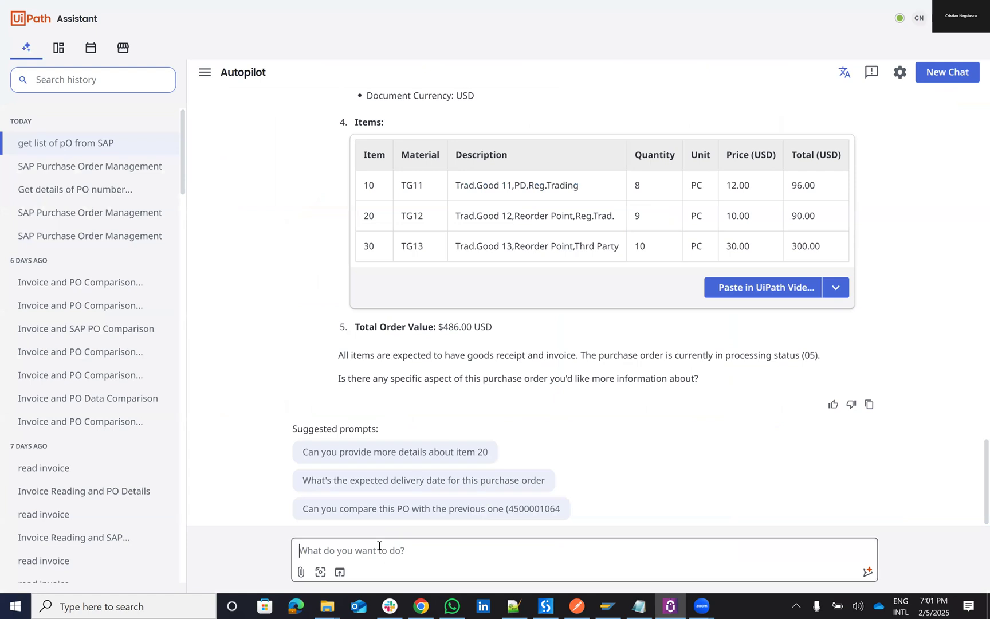
type("Cre")
type("ate me a ")
type("similar")
type(" ord")
key("BackSpace")
key("BackSpace")
key("BackSpace")
key("BackSpace")
key("BackSpace")
type("PO")
type("with last display ")
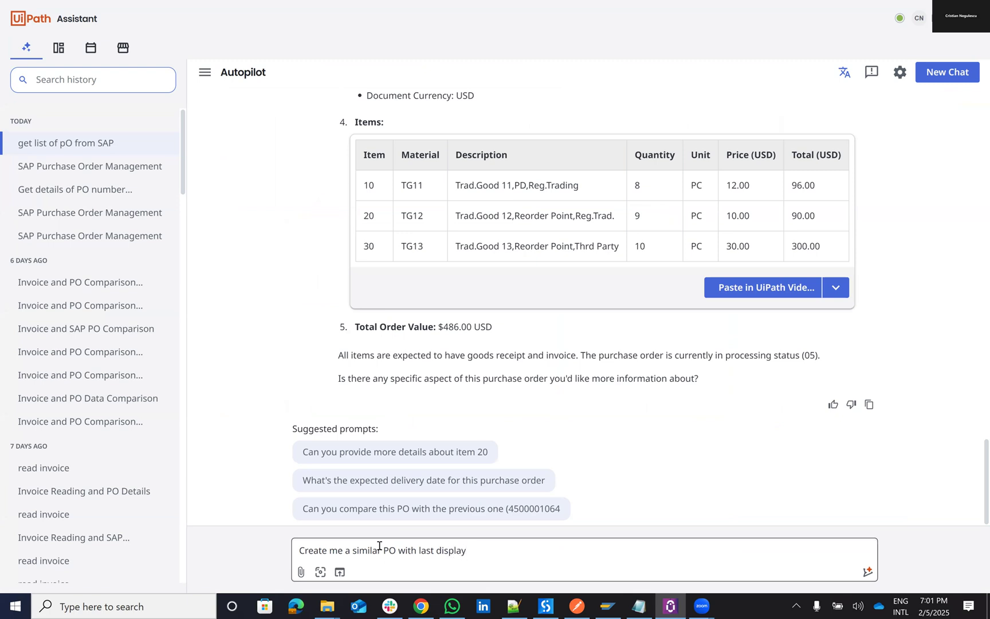
type("following this rules:")
key("shift+Return")
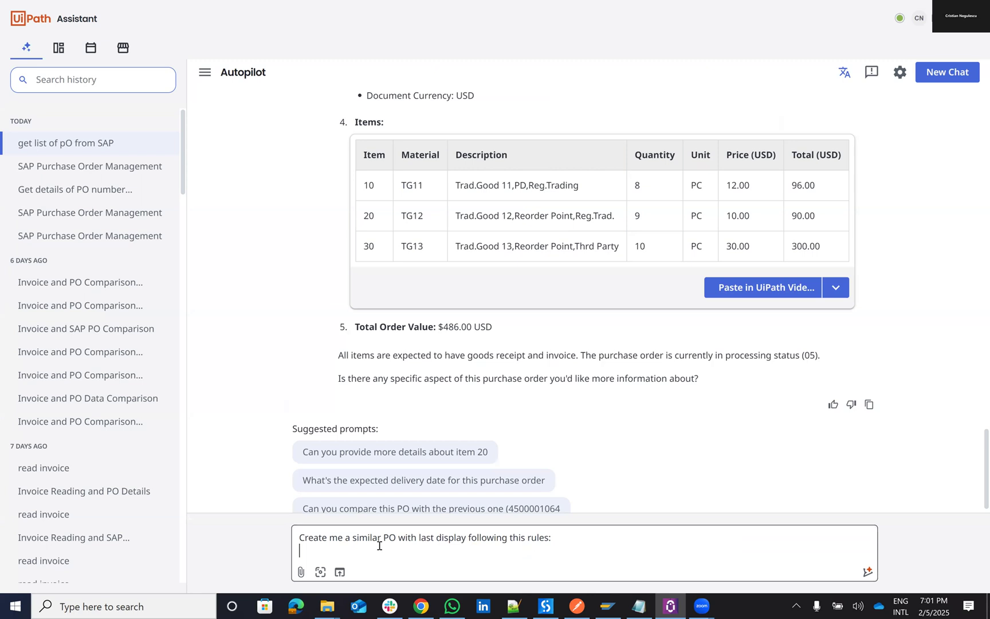
Add the rules "remove TG12" and "for TG13 will be on 5 items" on separate lines of the prompt
type("remove TG12")
key("shift+Return")
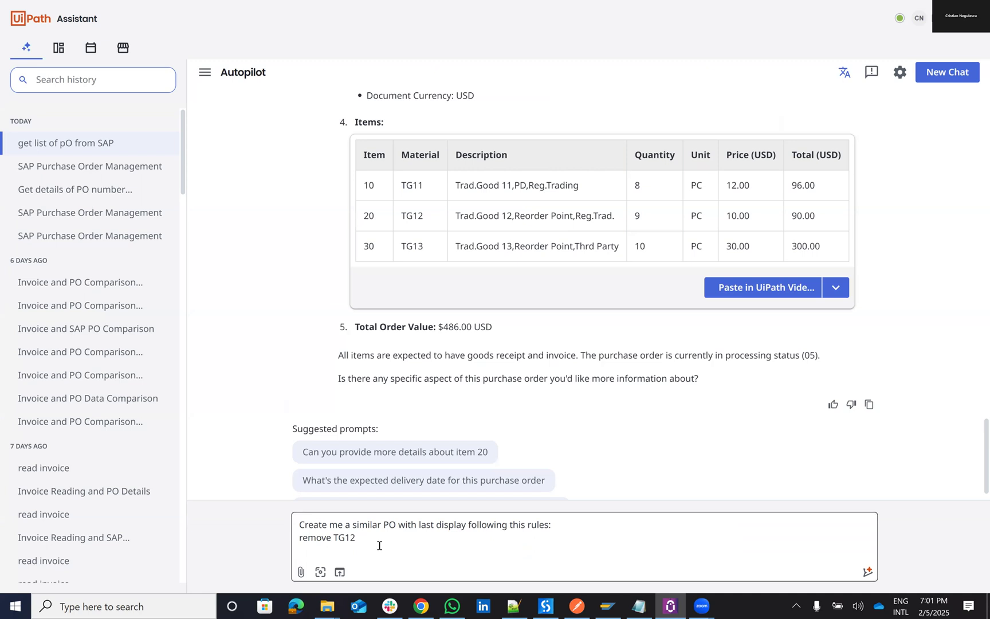
type("fro")
key("BackSpace")
type("or TG13 will be on 5 itelsms")
key("shift+Return")
Complete the prompt with "add 3 of TG10 on price 50 usd", send it, and run the Add PO in SAP with multiple items action
type("a")
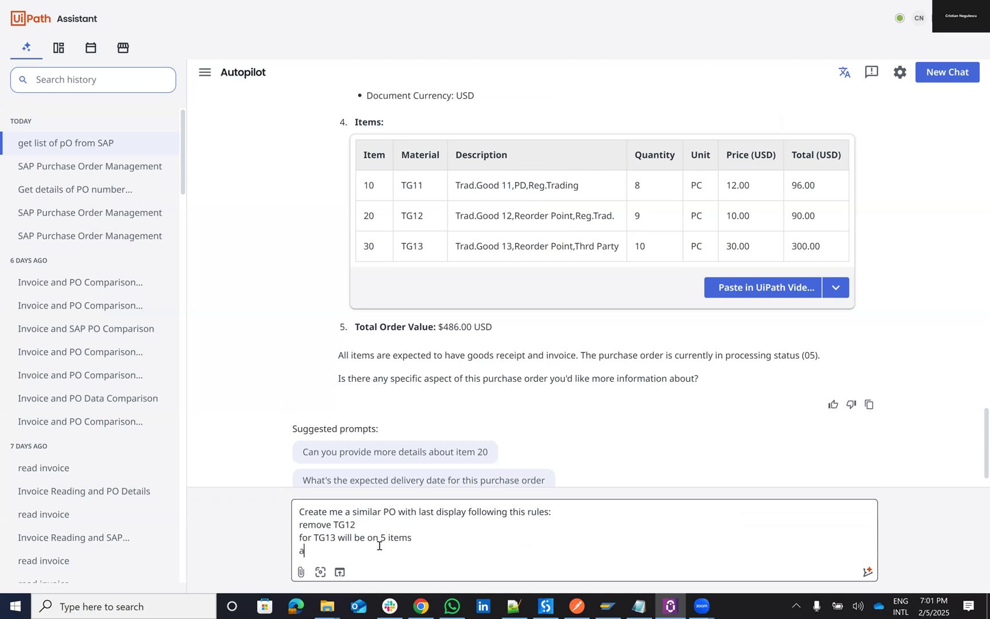
type("s")
key("BackSpace")
type("dd TG")
key("BackSpace")
key("BackSpace")
type("3 of TG")
type("n price 50 usd")
key("Return")
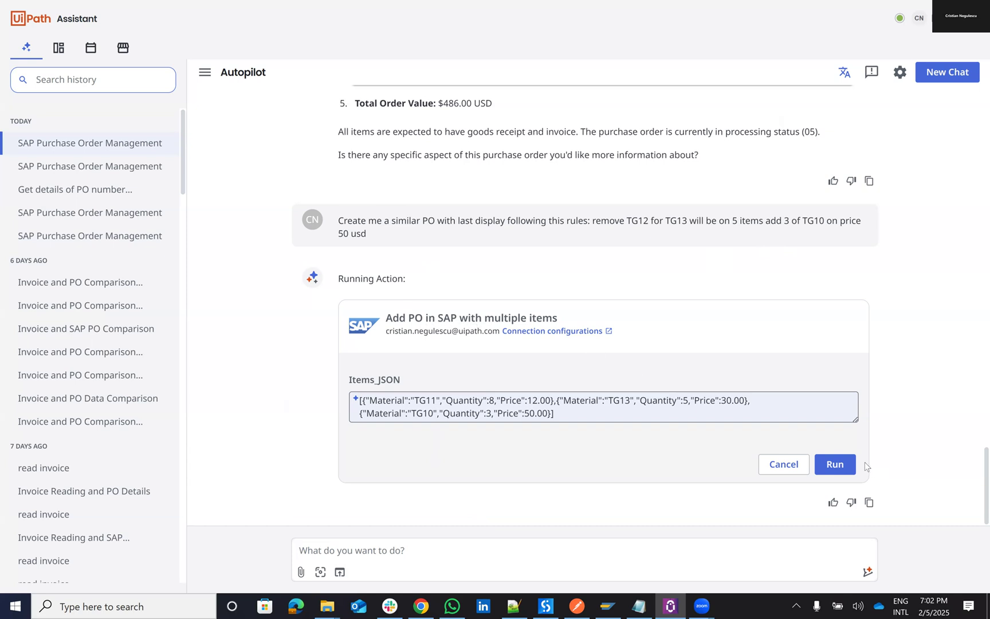
left_click(847, 468)
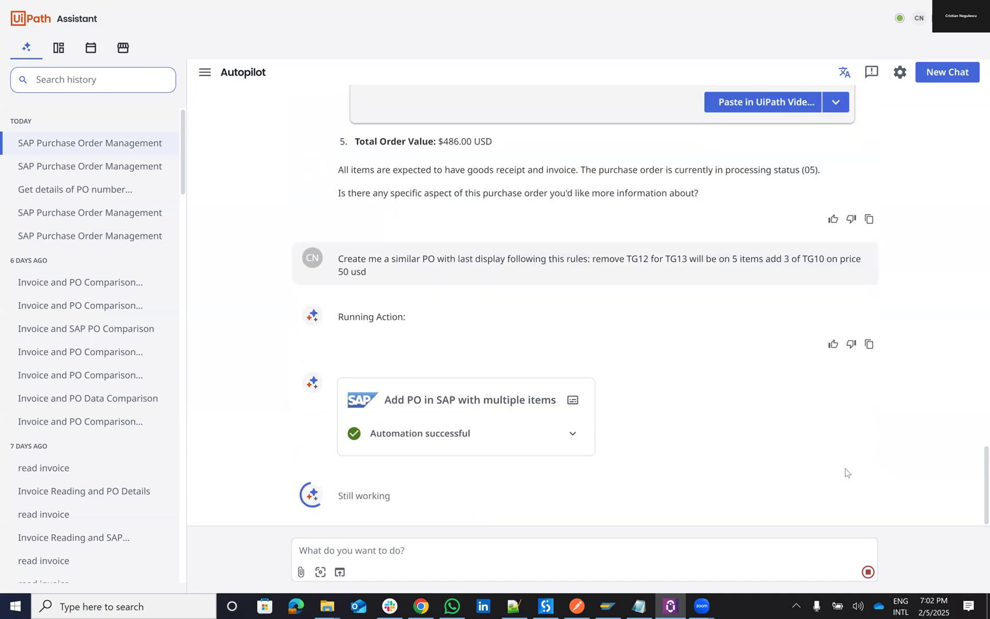
Switch to Chrome and open the newest standard purchase order from the SAP Manage Purchase Orders list
left_click(420, 606)
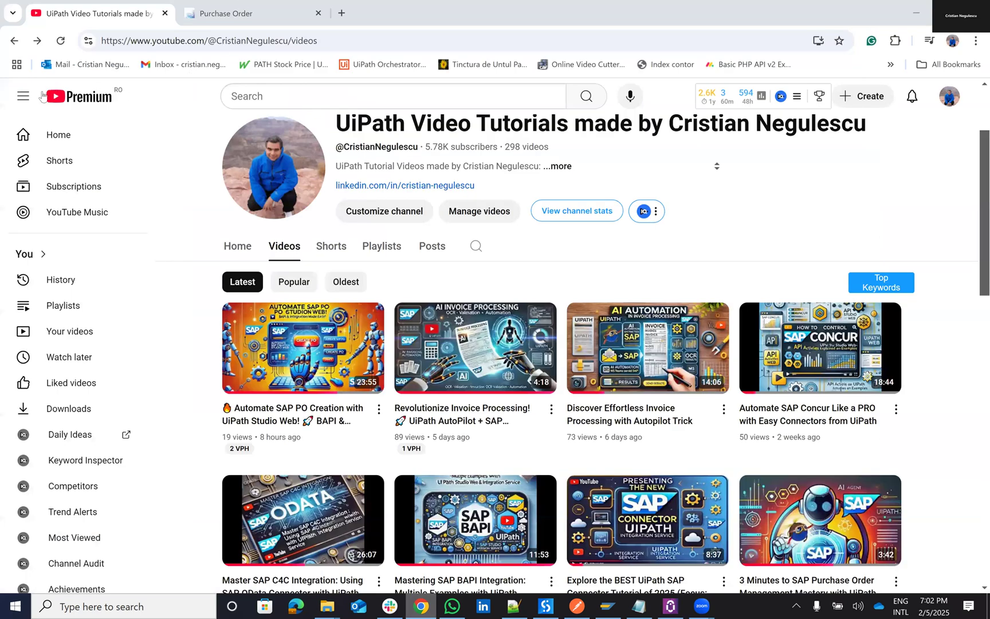
key("ctrl+Tab")
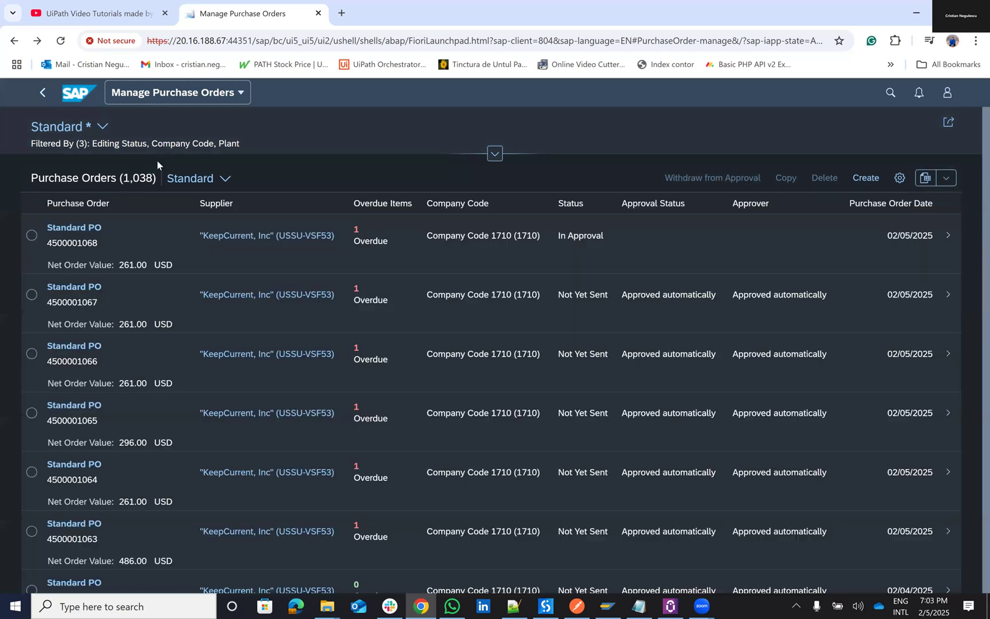
scroll(161, 347, "up", 2)
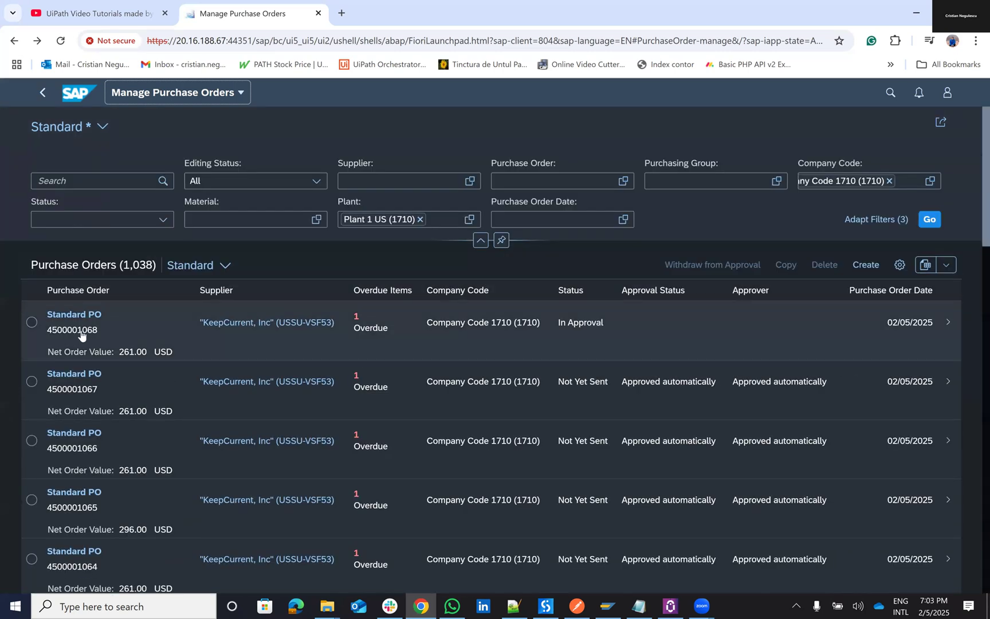
left_click(90, 316)
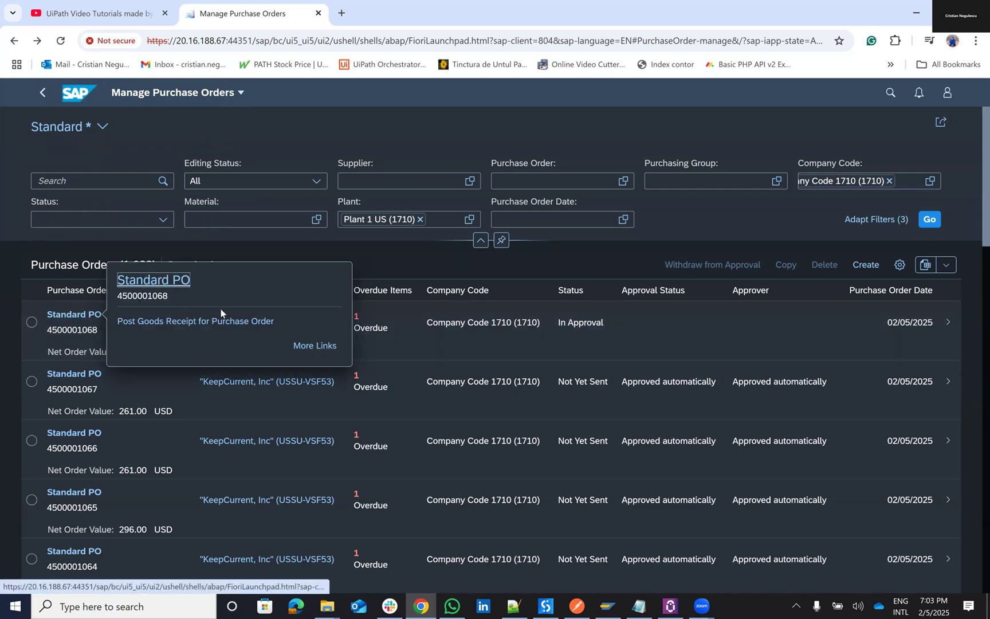
left_click(169, 286)
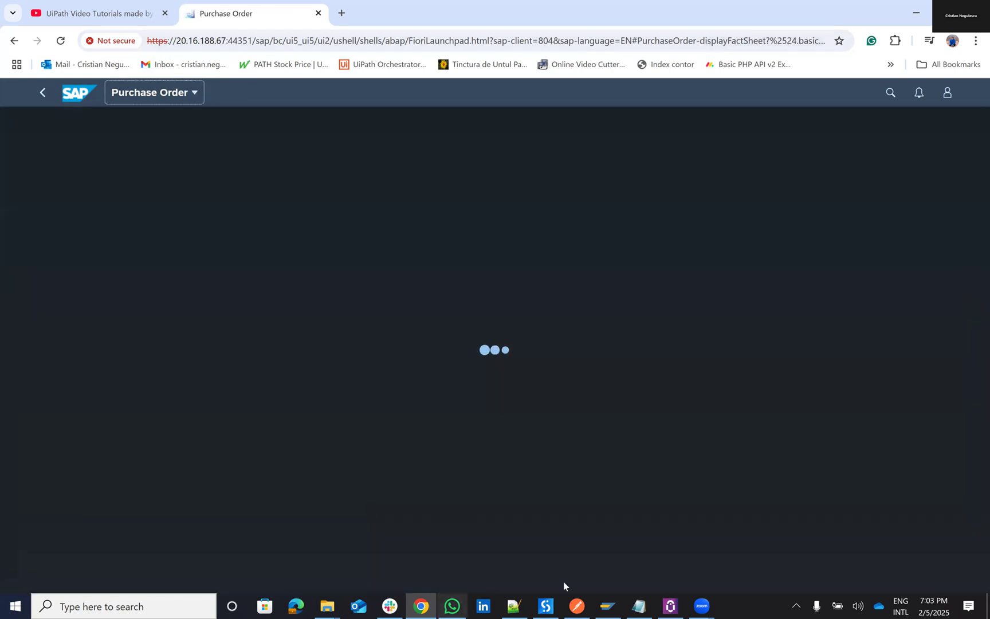
Switch to UiPath Assistant and review Autopilot's summary of the created purchase order against the requested rules
left_click(672, 606)
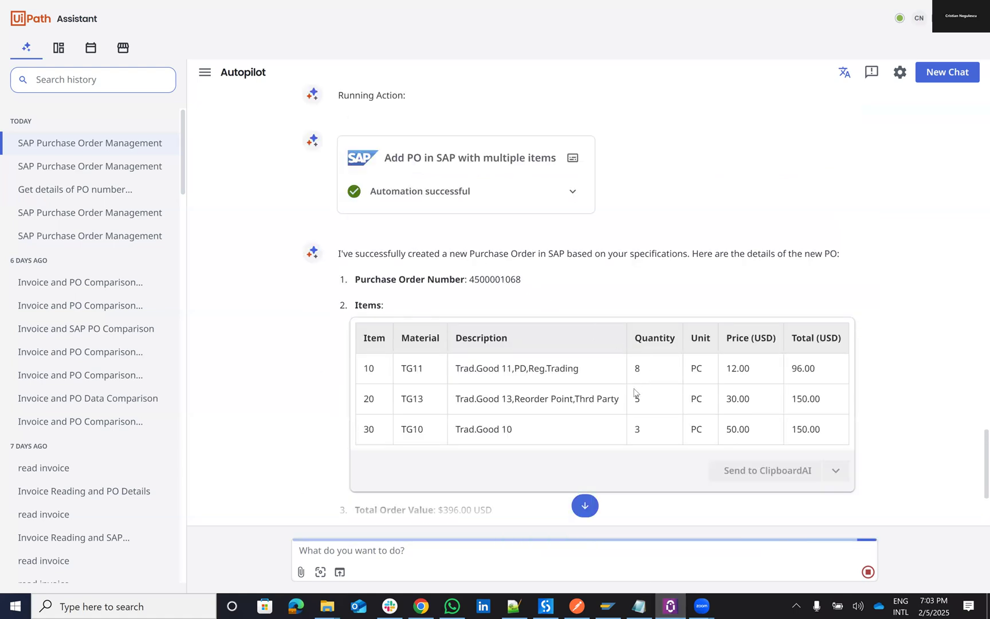
scroll(420, 255, "down", 3)
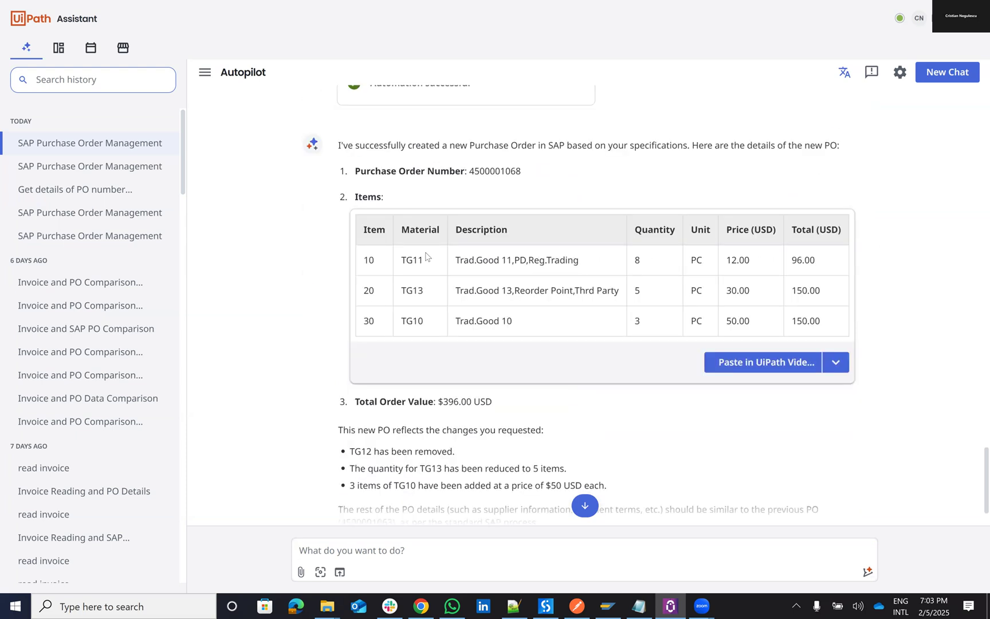
scroll(427, 252, "up", 4)
scroll(421, 223, "up", 3)
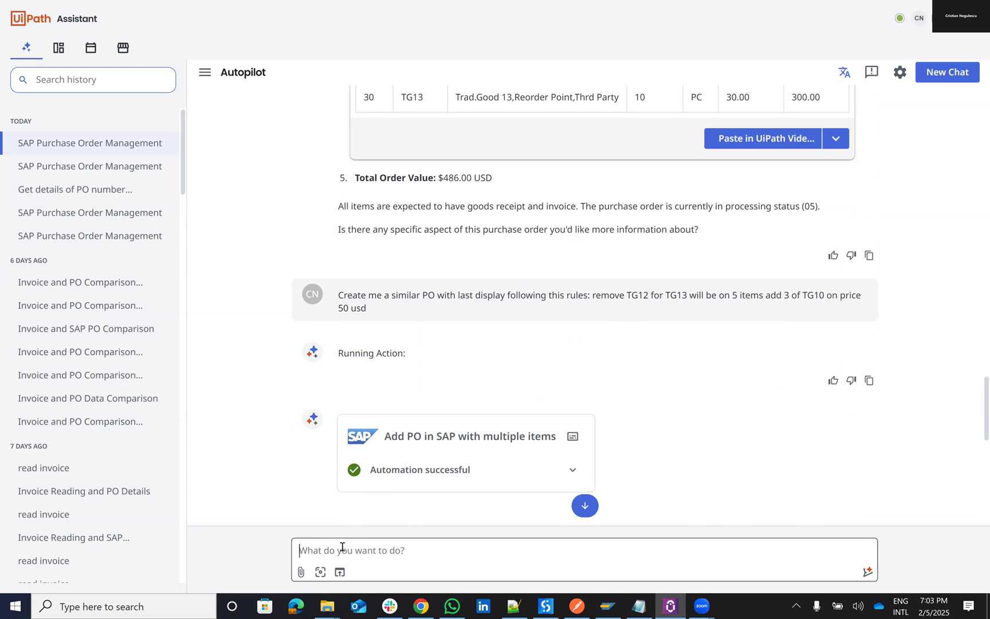
Switch to Chrome and check the materials, quantities and prices of the new purchase order's items in SAP
left_click(422, 606)
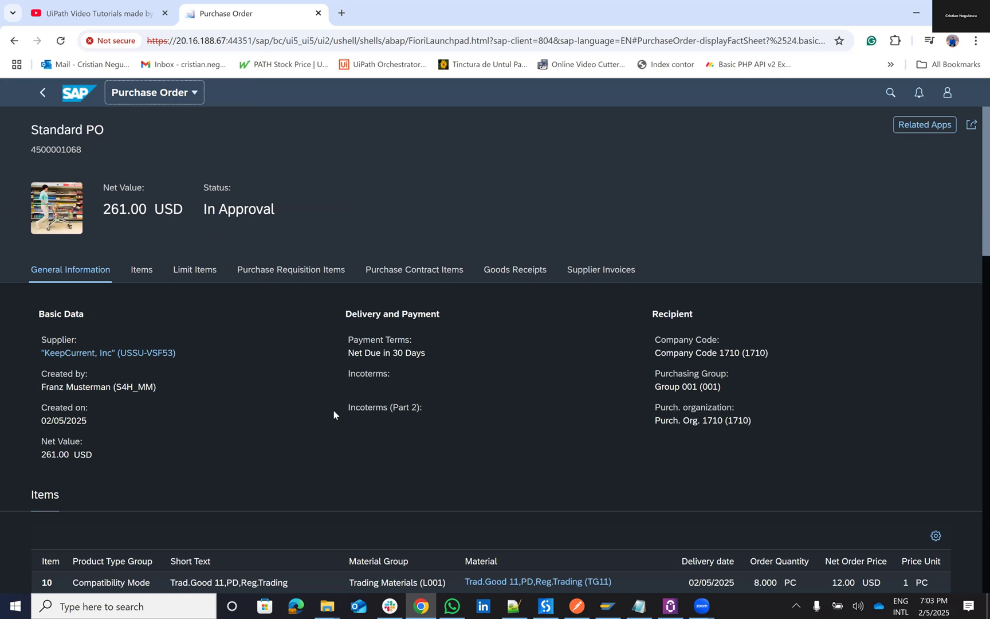
scroll(408, 383, "down", 5)
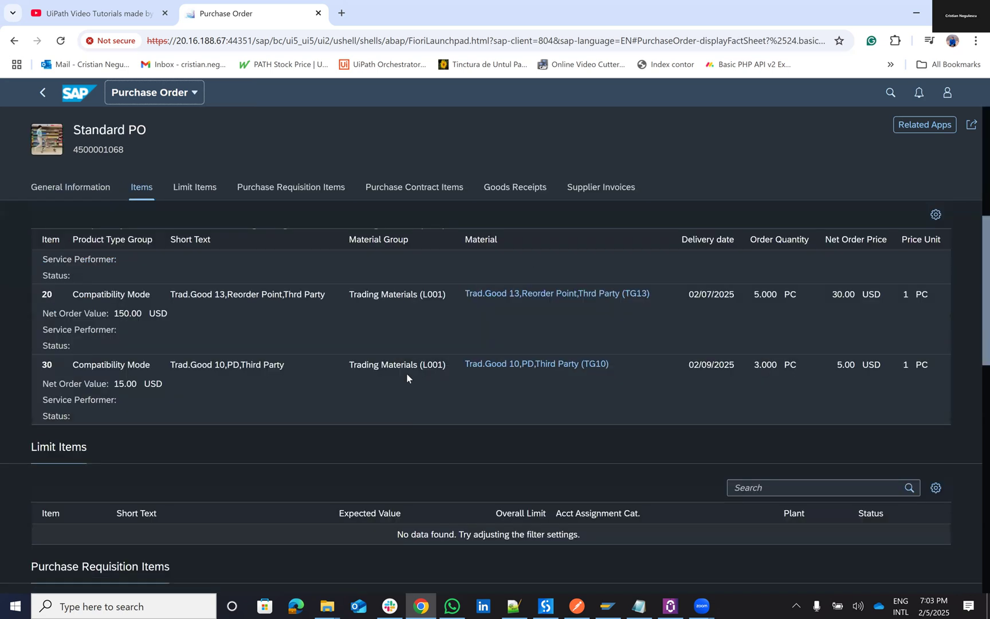
scroll(407, 379, "up", 3)
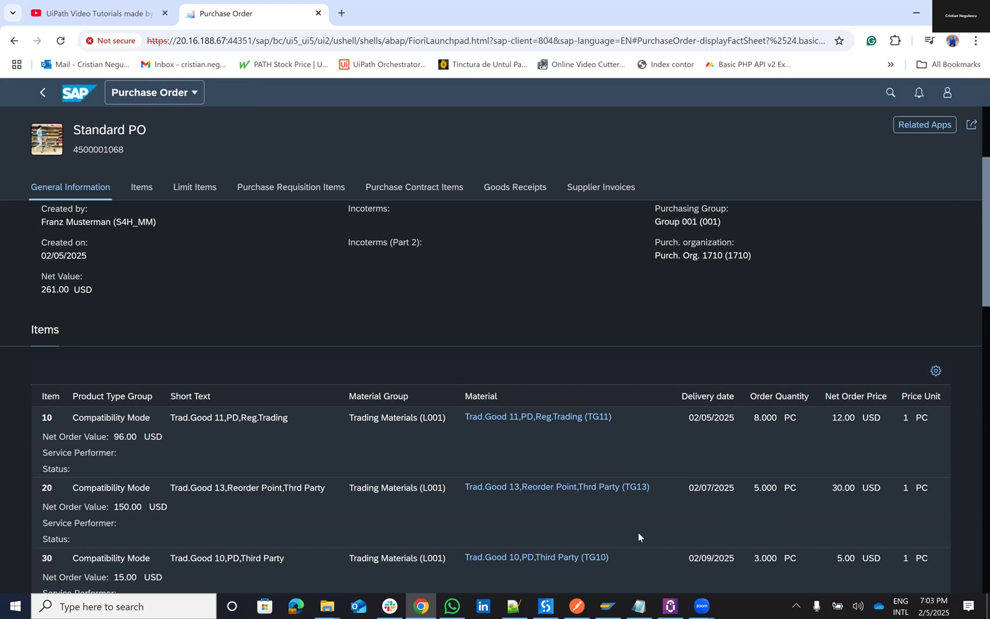
left_click(669, 605)
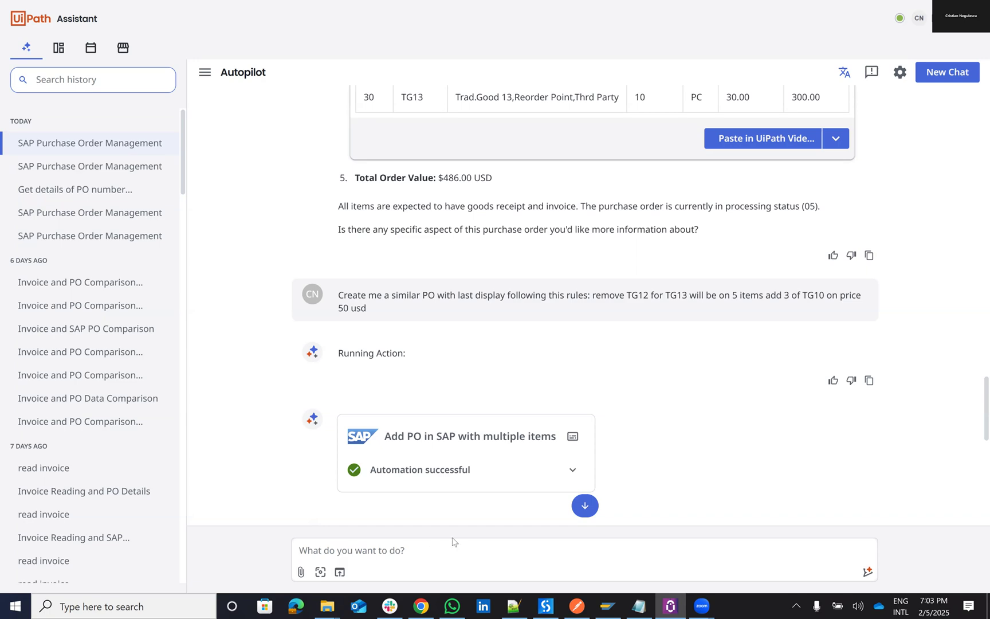
left_click(422, 606)
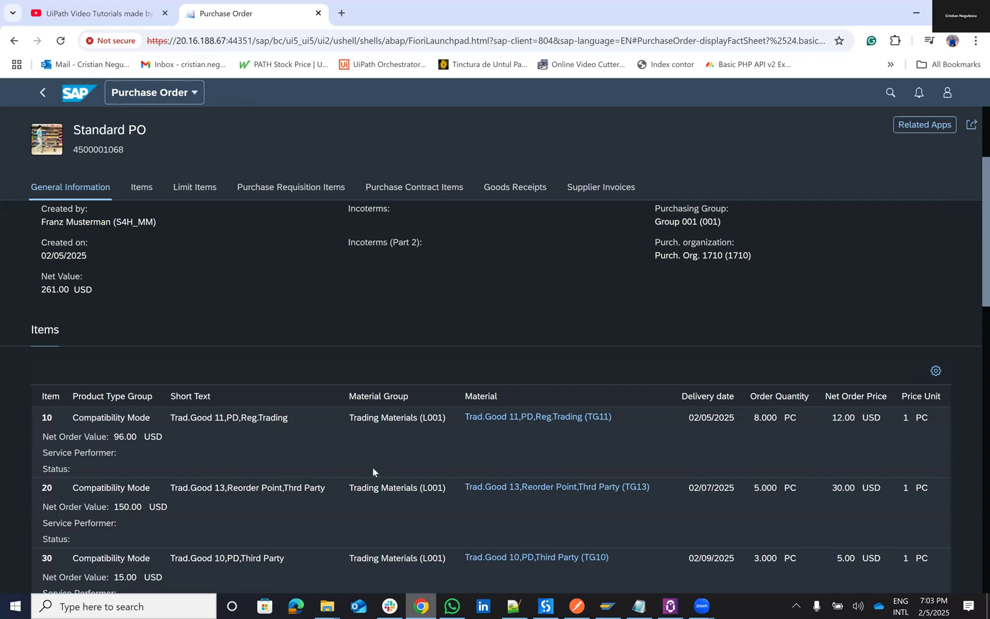
Bring up the YouTube channel's Videos page in Chrome, checking the Autopilot chat in UiPath Assistant once more
left_click(146, 8)
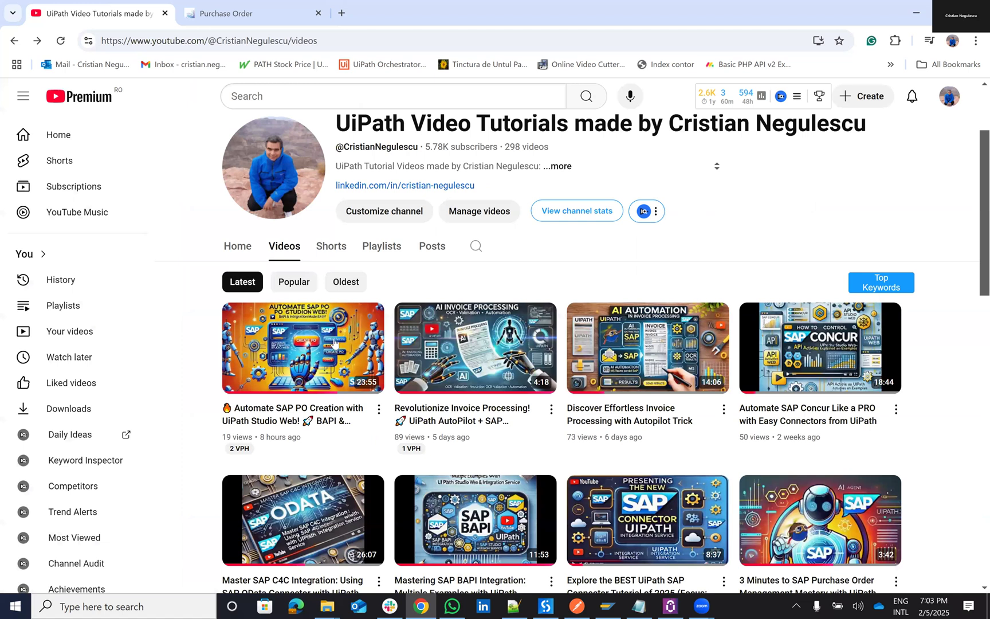
mouse_move(256, 354)
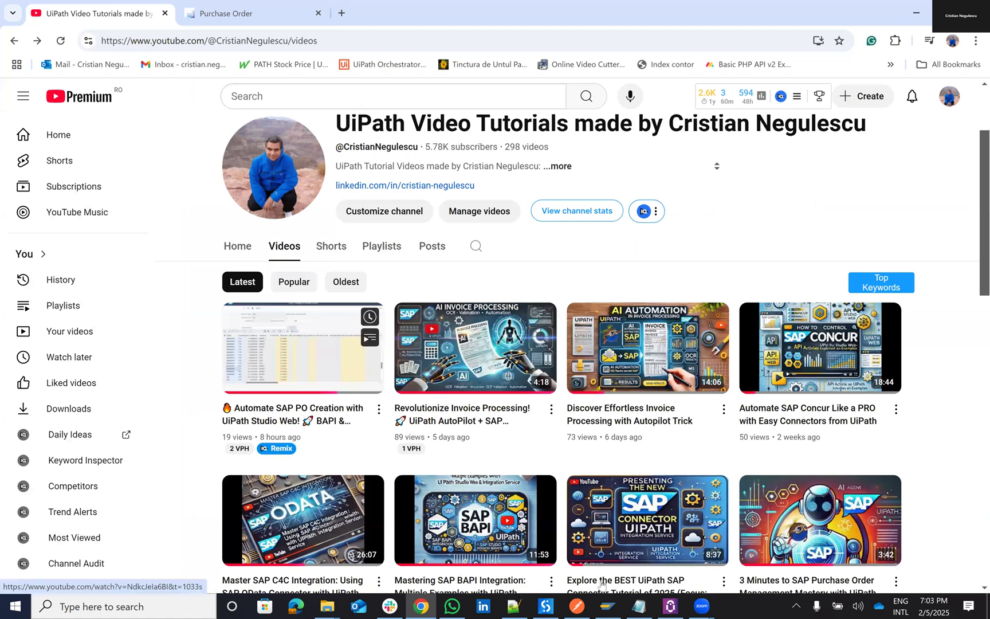
left_click(671, 601)
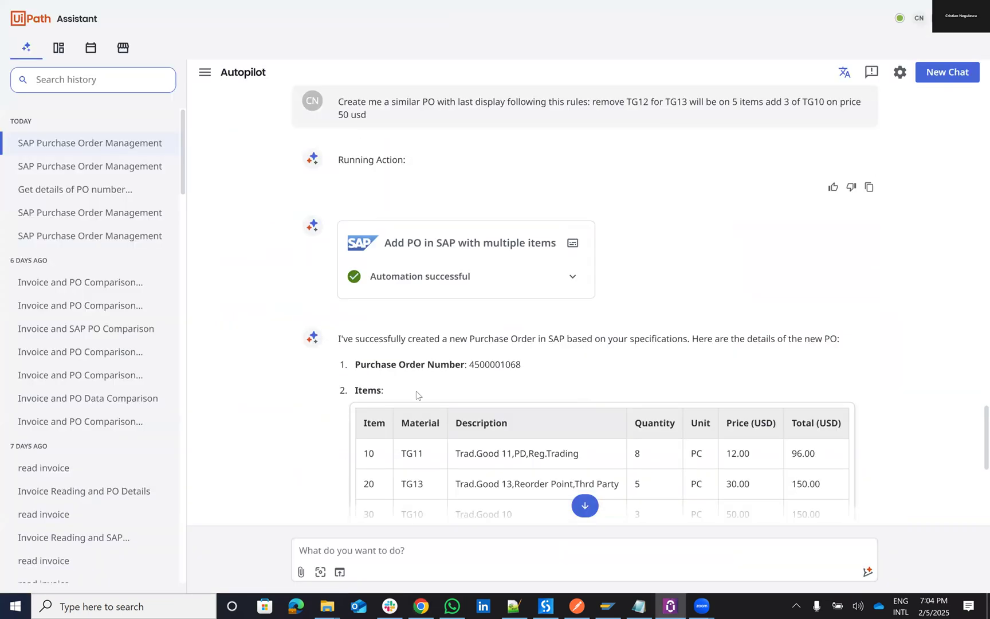
left_click(422, 606)
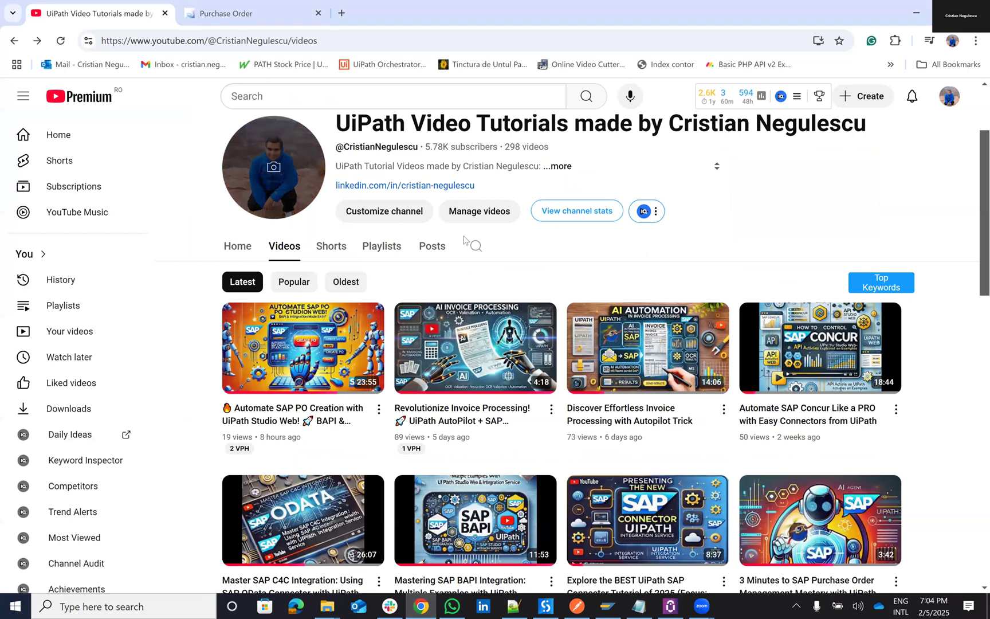